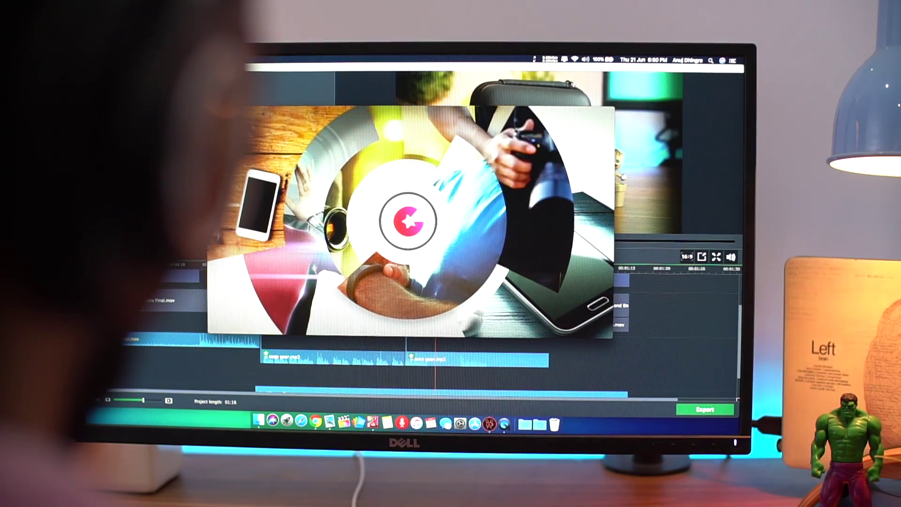
Step: Move the playhead back to the Bolt box shot and split the audio clip there
mouse_move(383, 297)
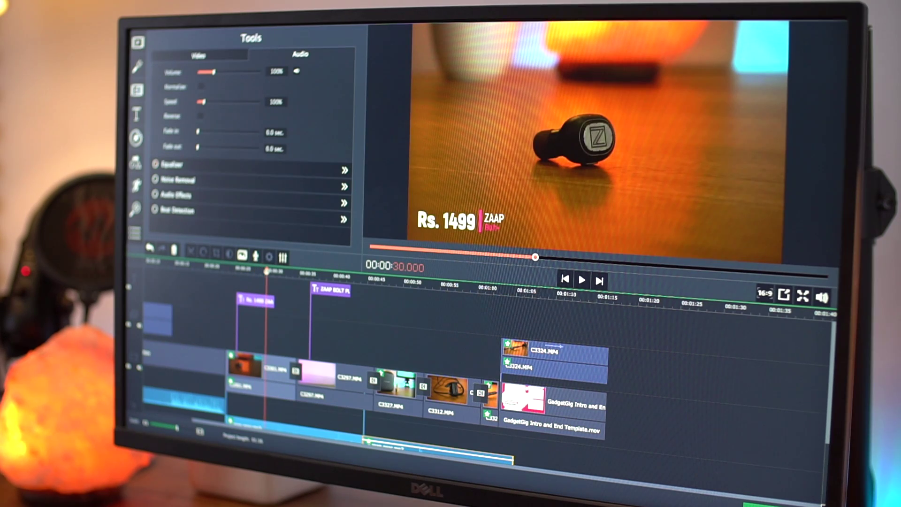
drag(417, 282, 397, 280)
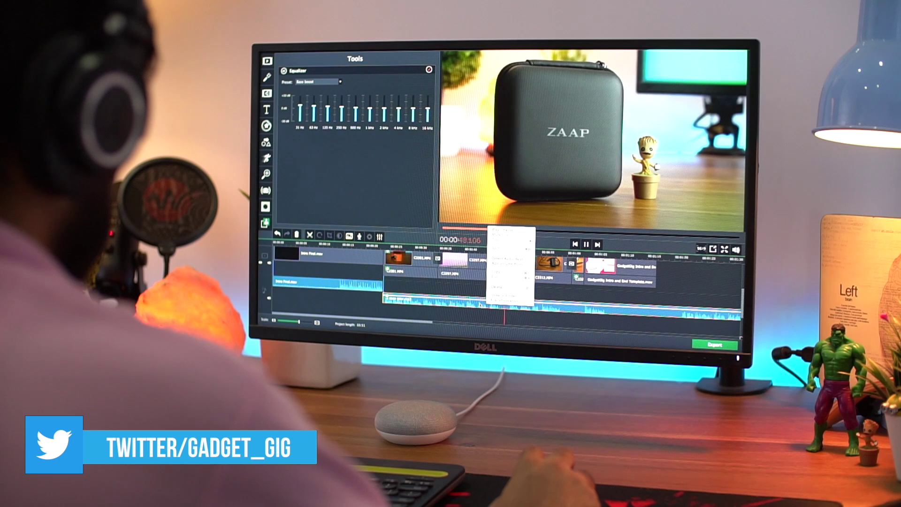
click(480, 304)
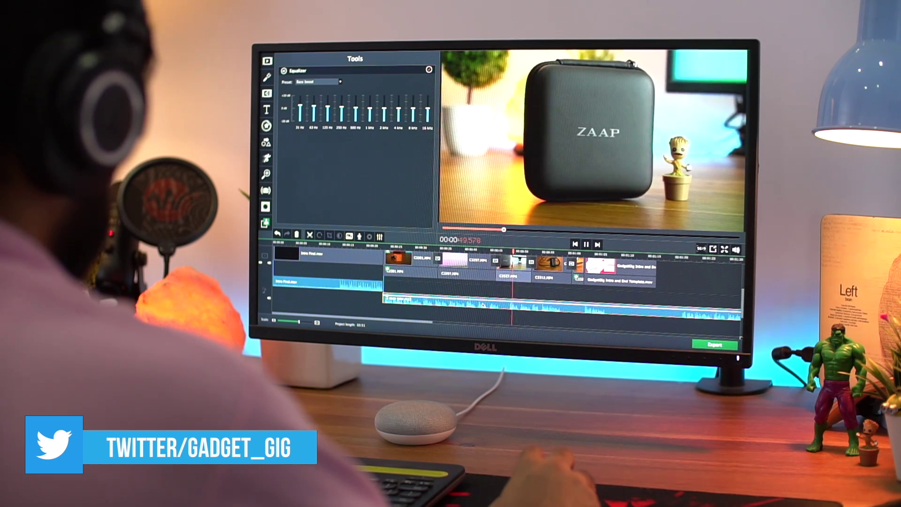
click(487, 303)
key(ctrl+b)
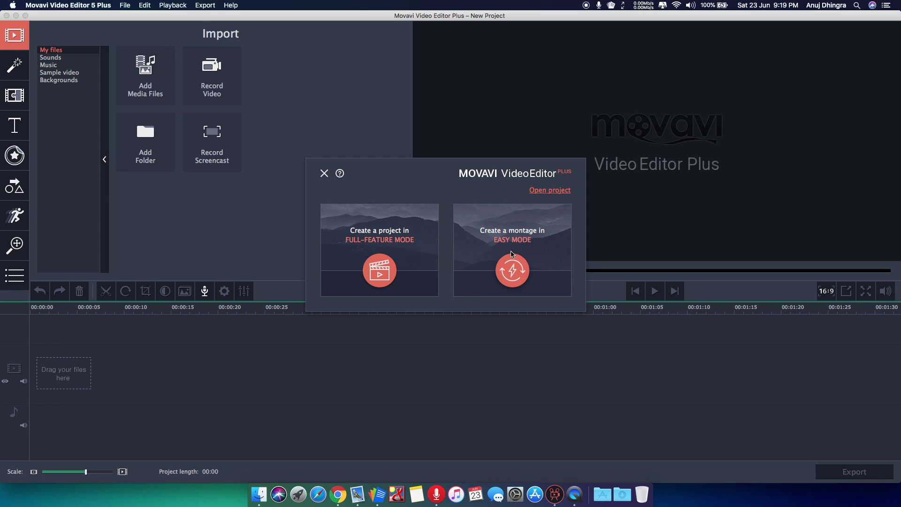
Step: Start a Full-Feature Mode project and make the editor fill the whole screen
click(378, 270)
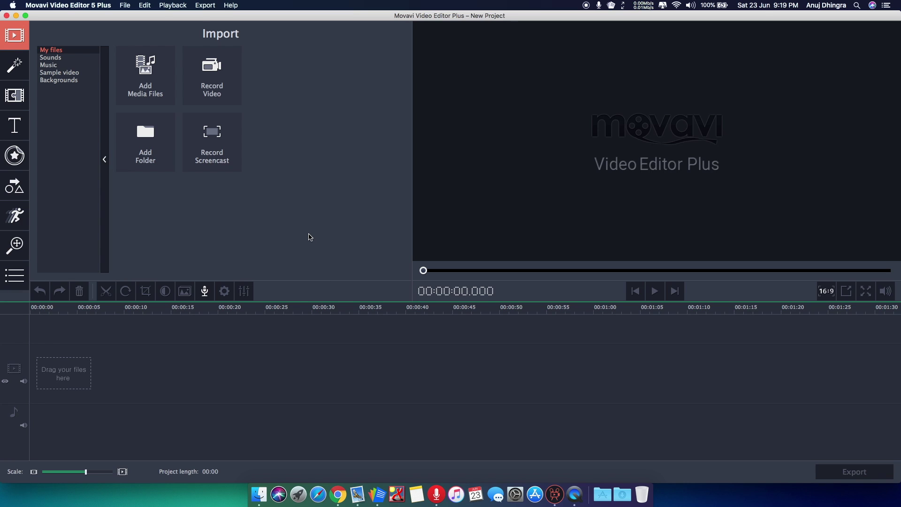
click(26, 15)
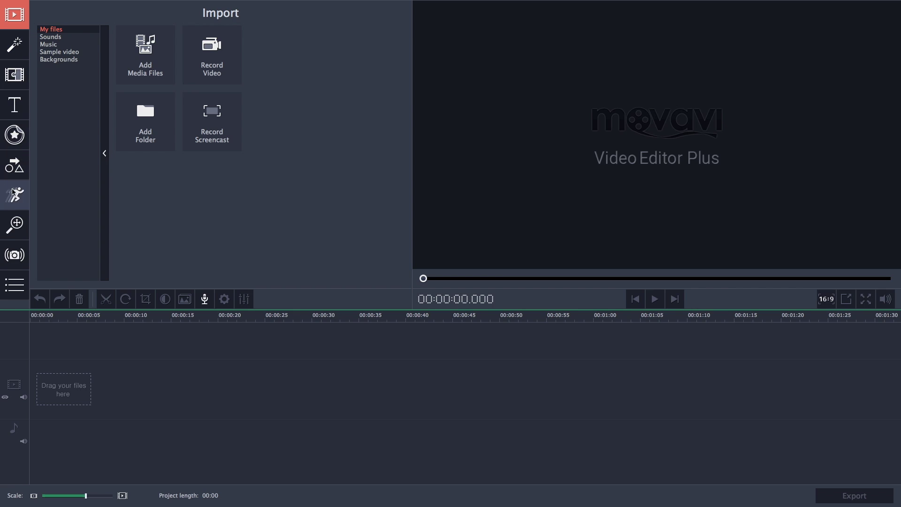
Step: Import C3312.MP4 and add it to the timeline
click(142, 52)
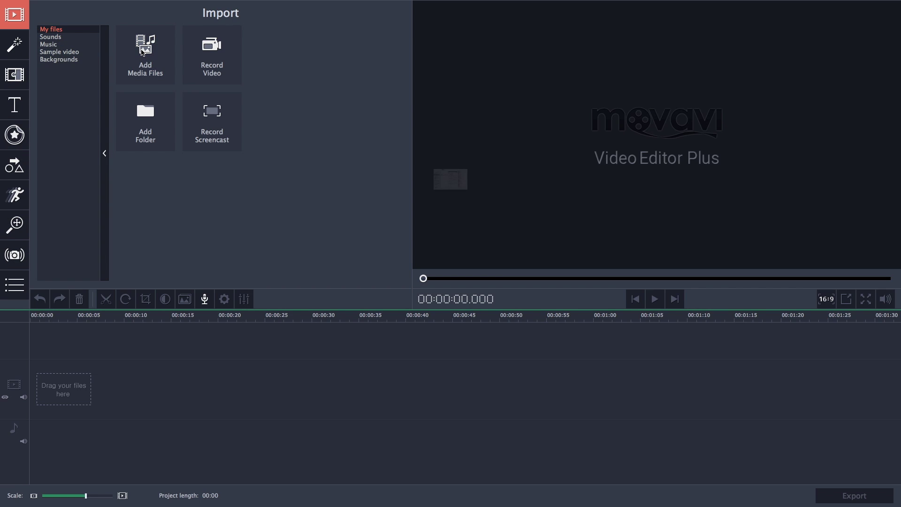
click(551, 189)
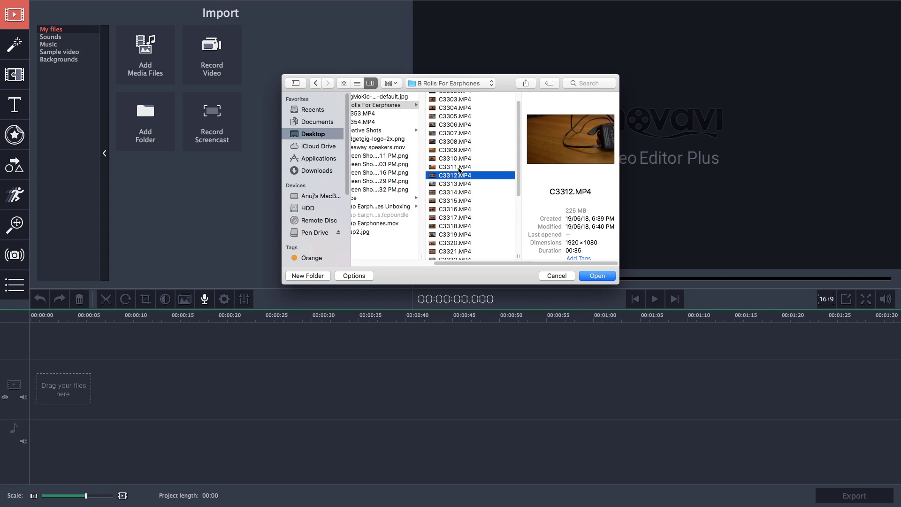
double_click(458, 177)
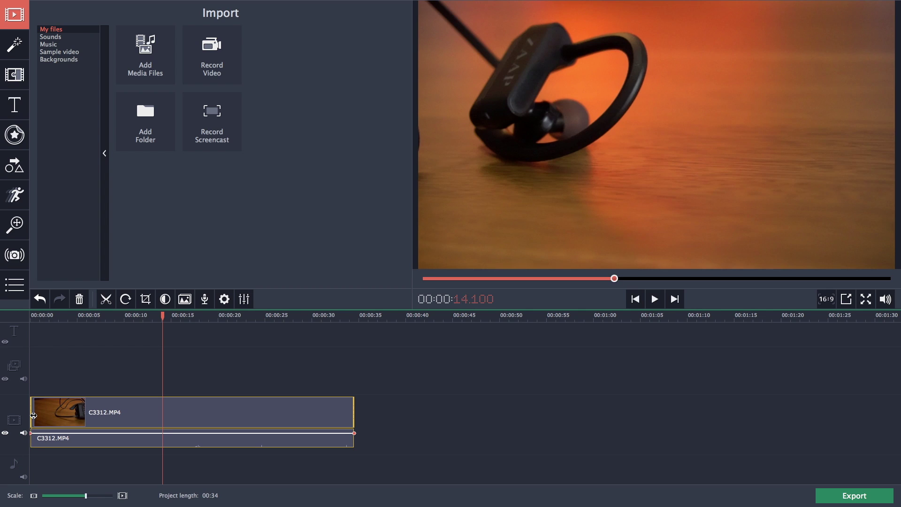
Step: Trim the clip's start and end, split it at the playhead and delete the second piece
drag(33, 415, 45, 415)
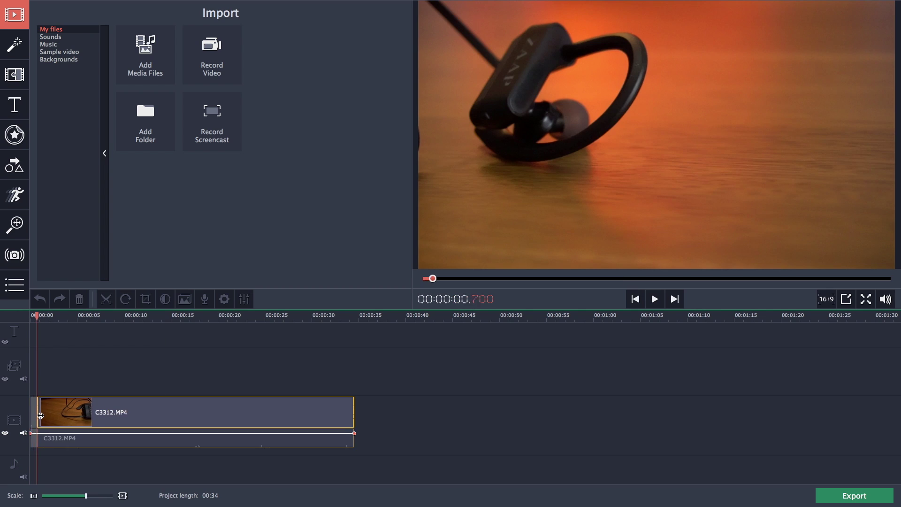
drag(343, 412, 164, 413)
click(35, 316)
key(space)
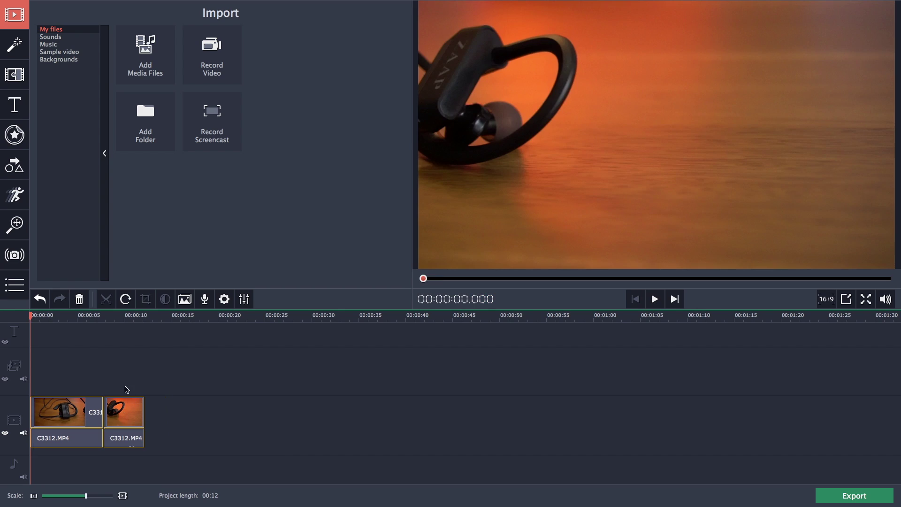
click(123, 411)
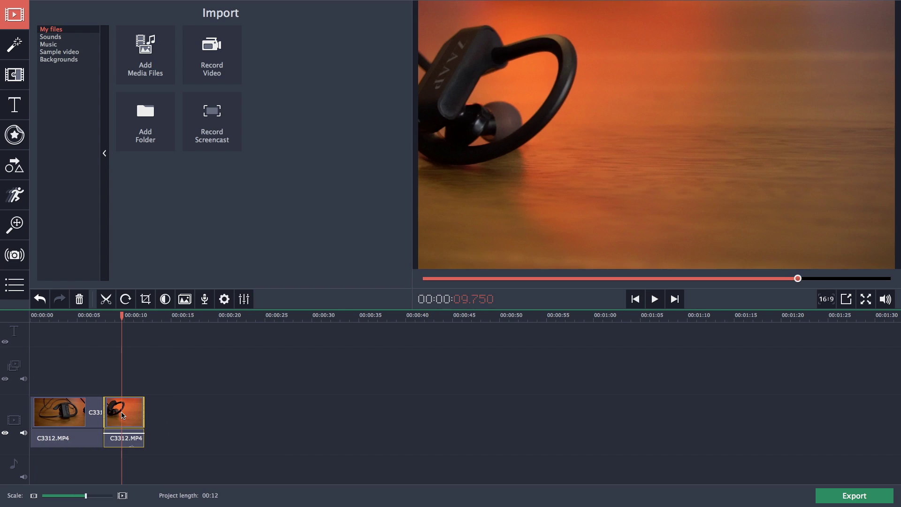
mouse_move(124, 411)
mouse_down()
mouse_move(168, 414)
mouse_move(141, 413)
mouse_up()
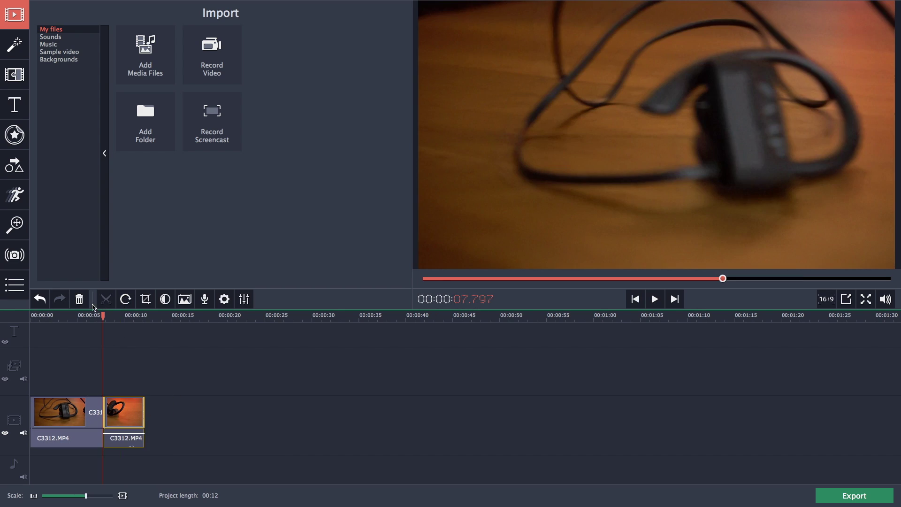
key(Delete)
Step: Run Stabilization on the earphones clip, glance at Record Audio, then return to importing
click(225, 300)
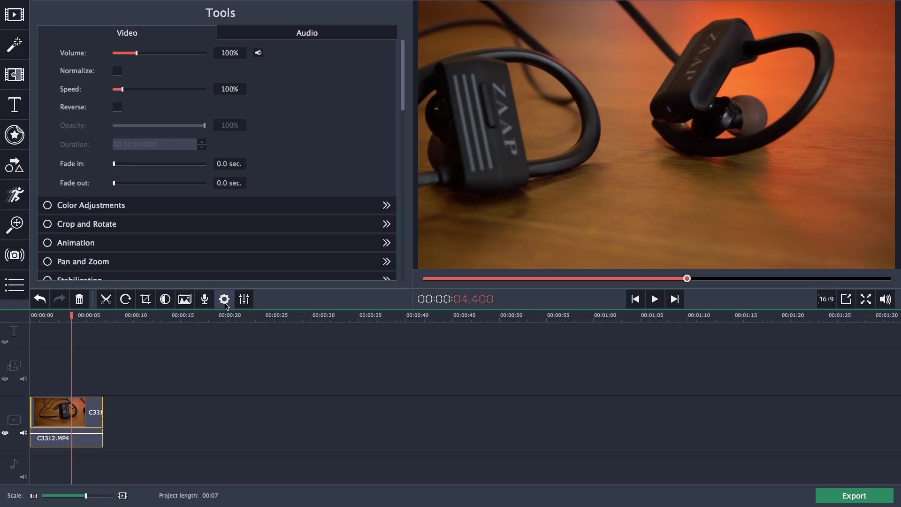
scroll(187, 116, down, 3)
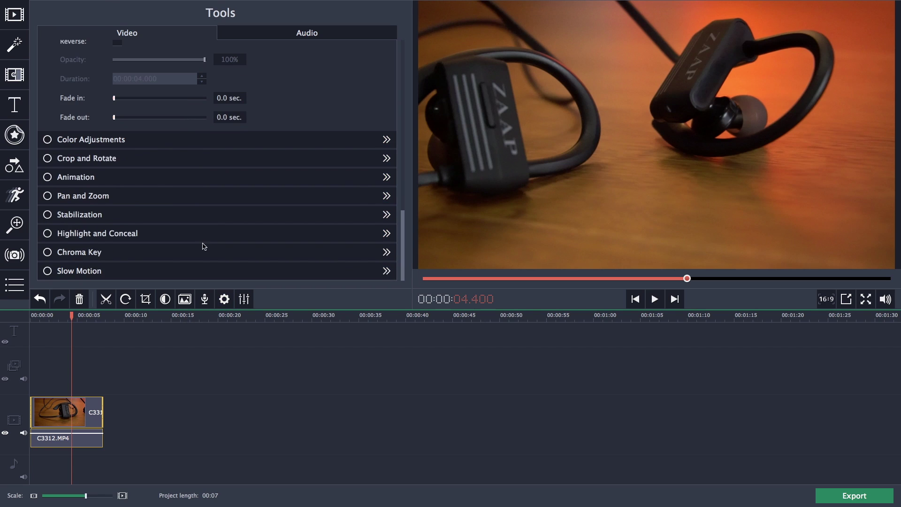
scroll(204, 246, up, 3)
click(310, 274)
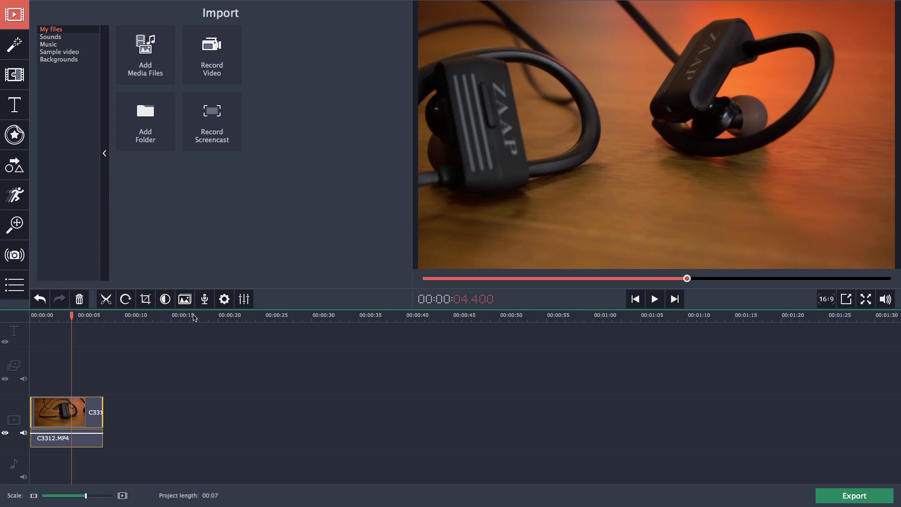
click(205, 299)
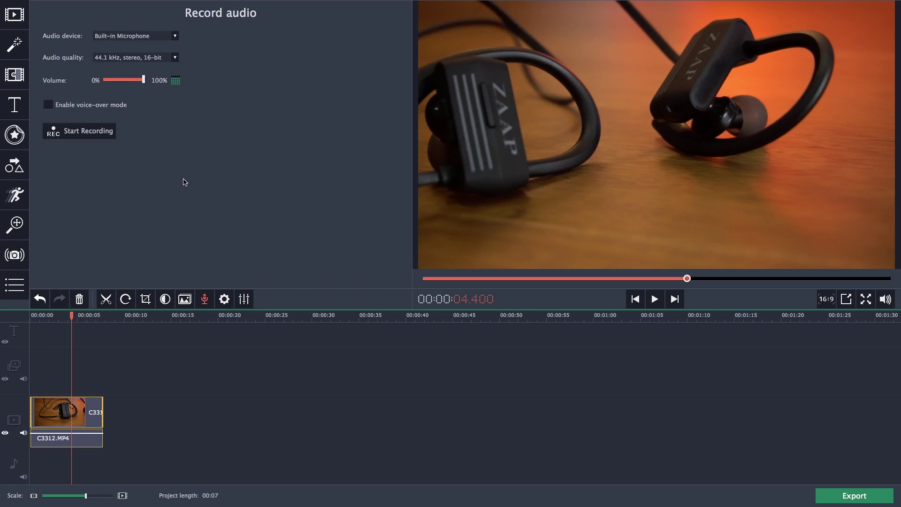
click(15, 15)
Step: Browse the sound effects and sample videos, previewing the City and Candle clips
click(51, 36)
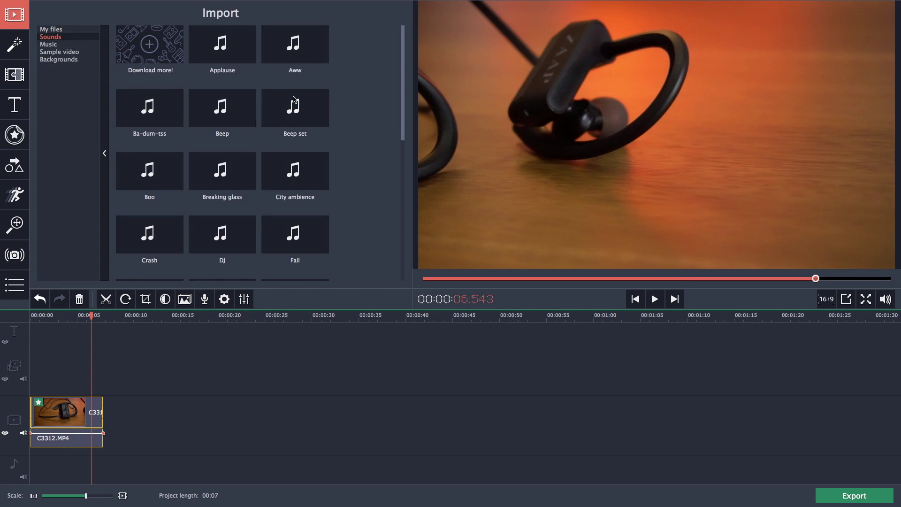
scroll(403, 60, down, 5)
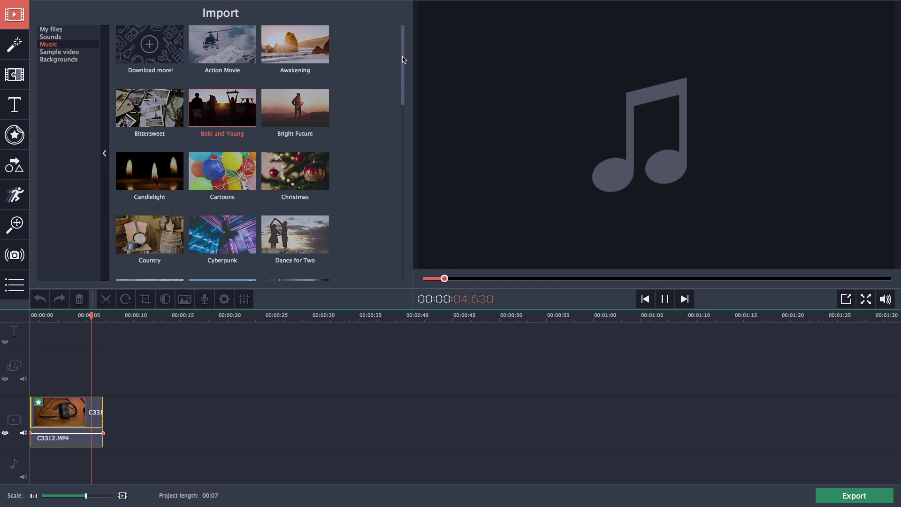
drag(403, 60, 404, 92)
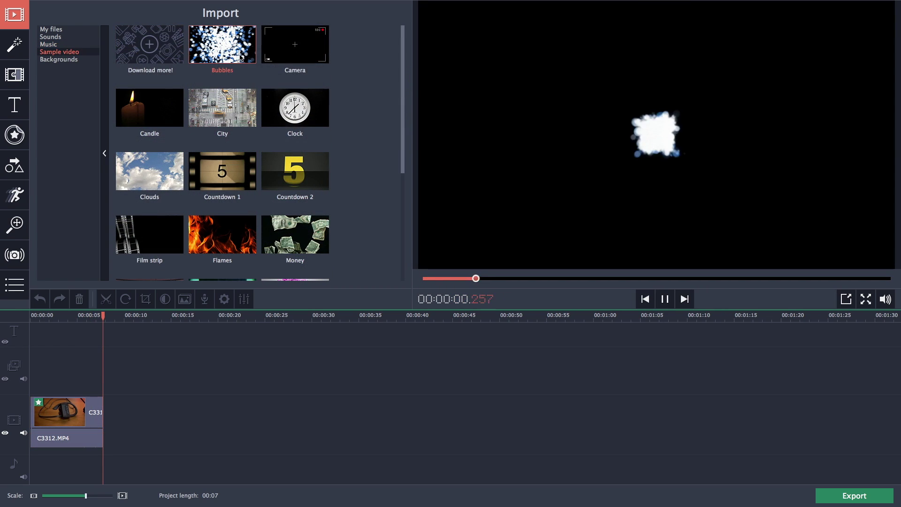
click(230, 100)
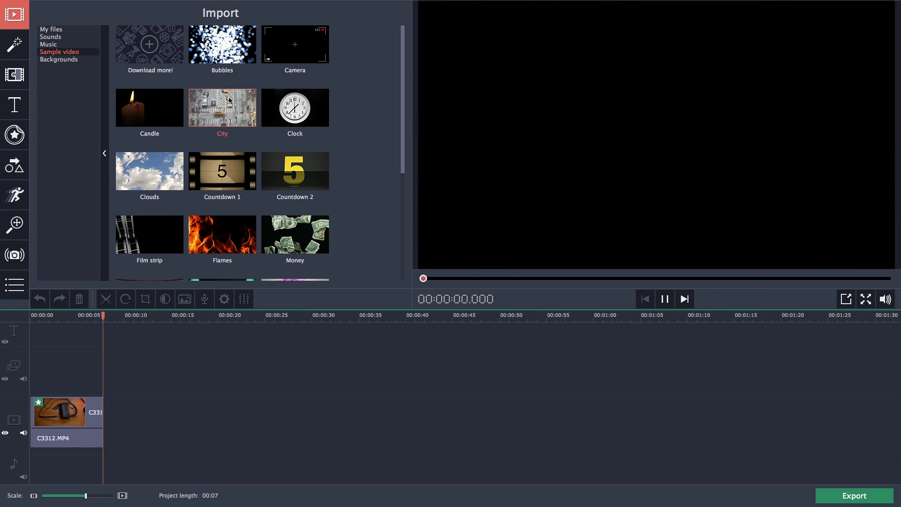
click(147, 106)
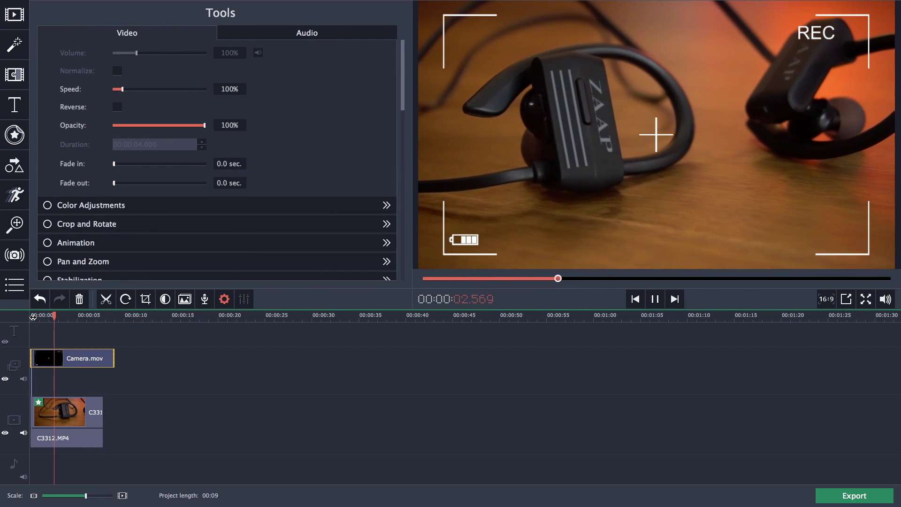
click(16, 15)
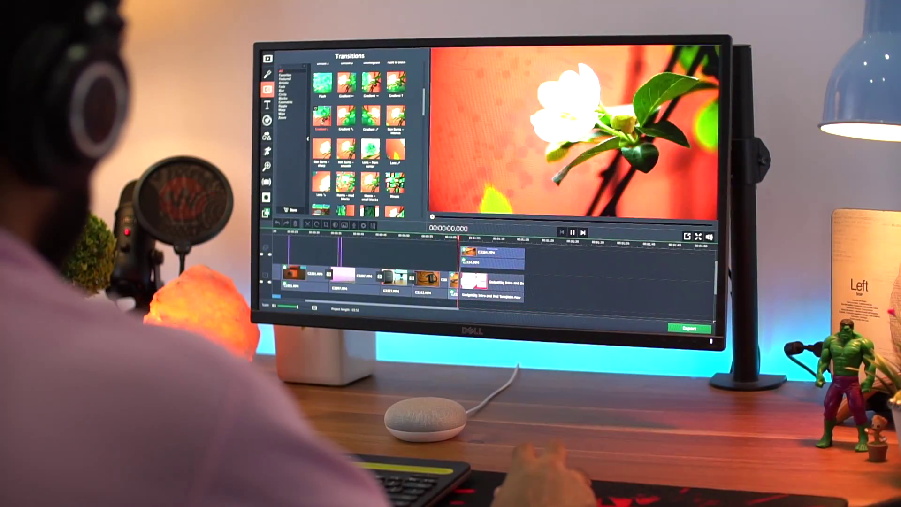
Step: Apply the Old movie – scratches filter to the clip and play it from the start
scroll(359, 136, up, 2)
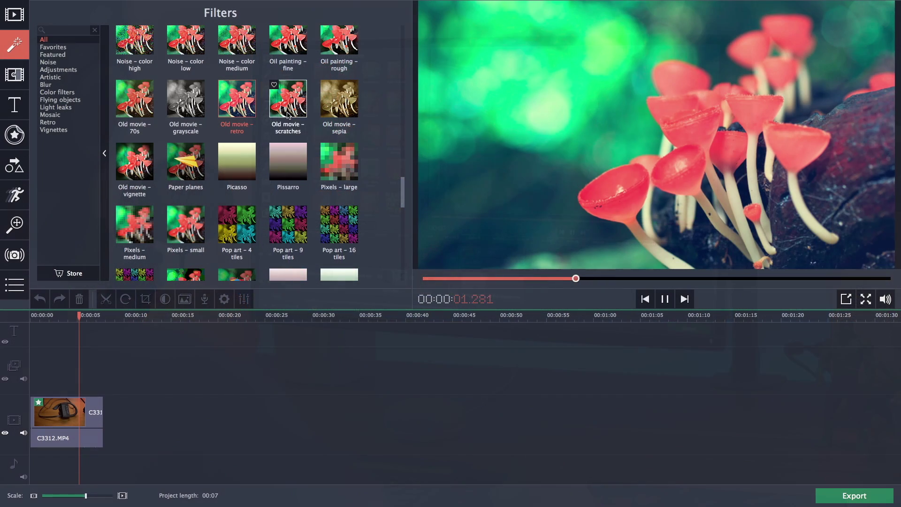
drag(288, 108, 47, 413)
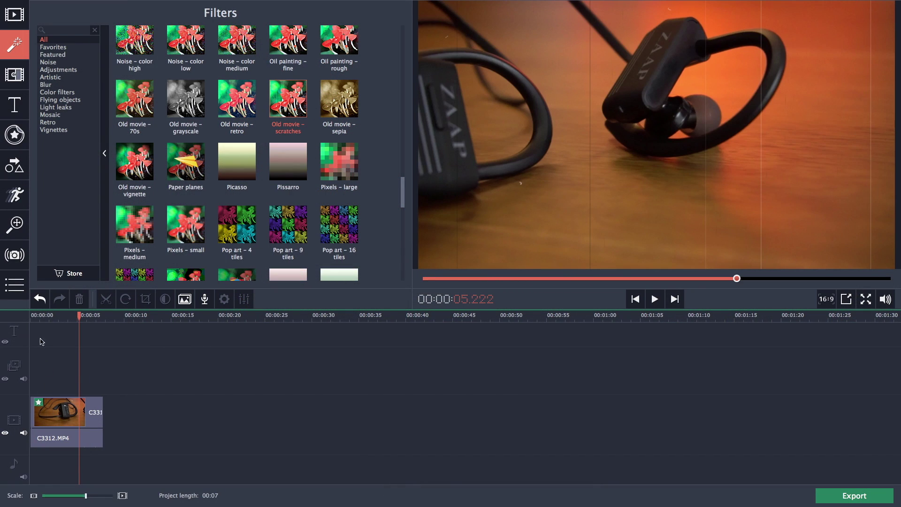
click(33, 313)
key(space)
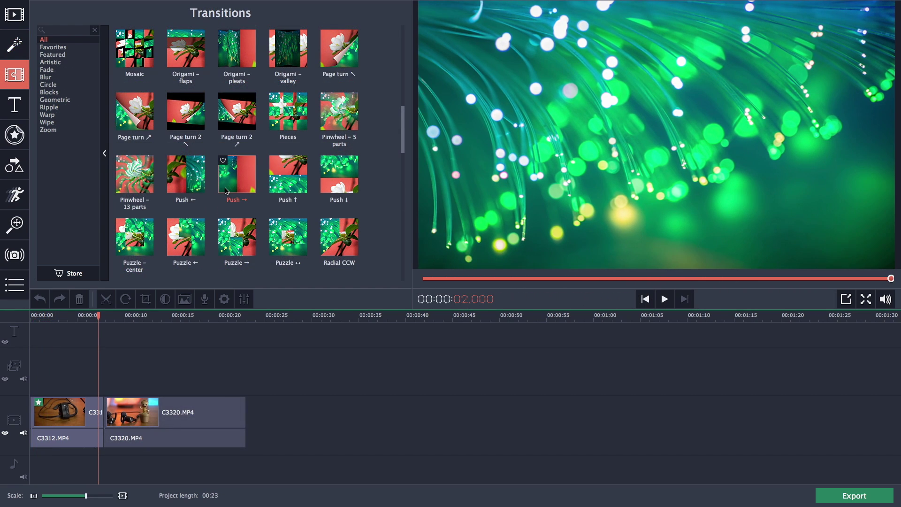
Step: Drop the Push → transition between the two clips and play it back
drag(231, 183, 103, 412)
click(83, 315)
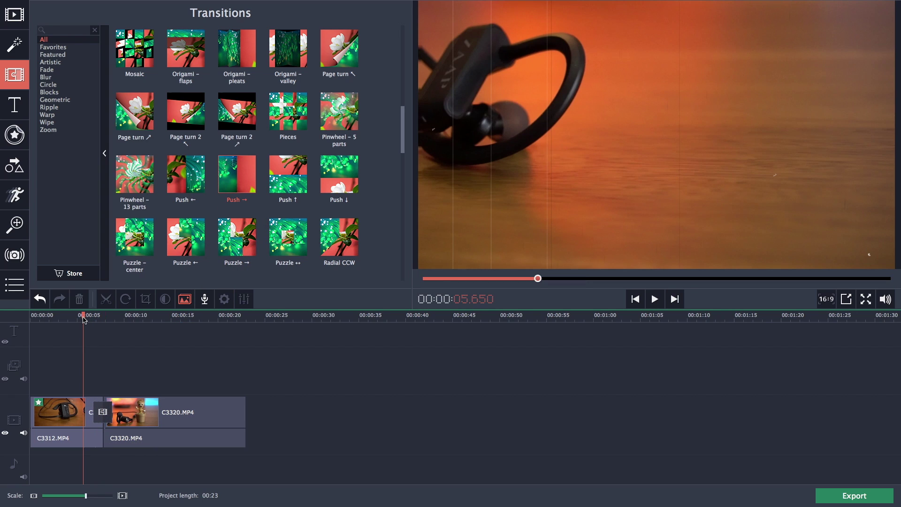
key(space)
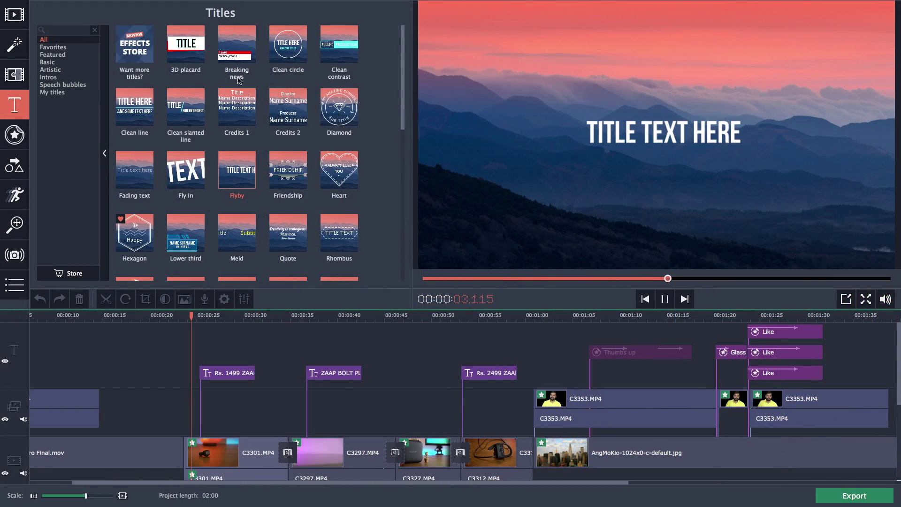
Step: Preview the Credits 1, Friendship and STUDIO titles, then move the playhead to about 25 seconds
click(236, 106)
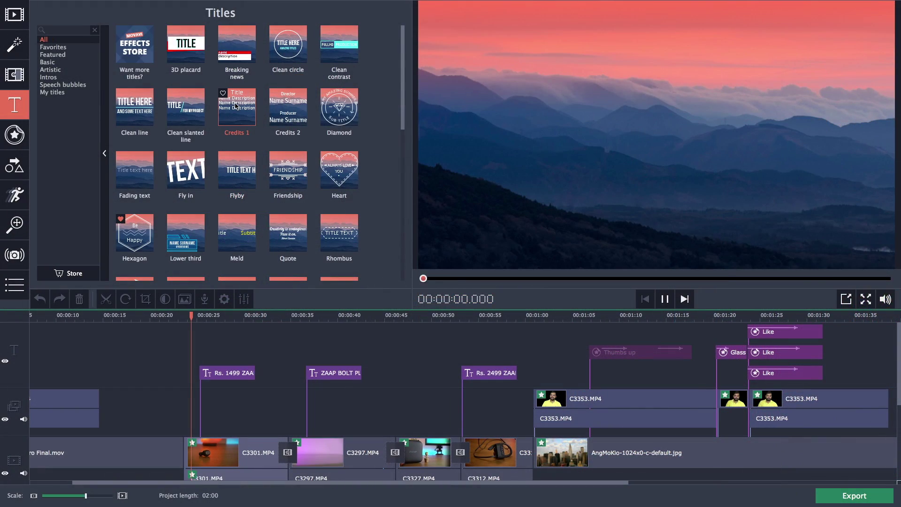
click(279, 179)
scroll(279, 187, down, 3)
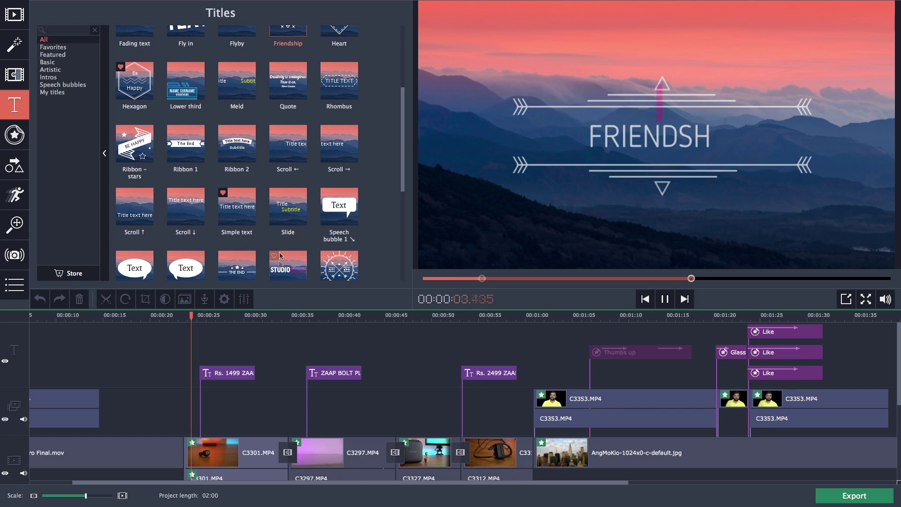
click(280, 263)
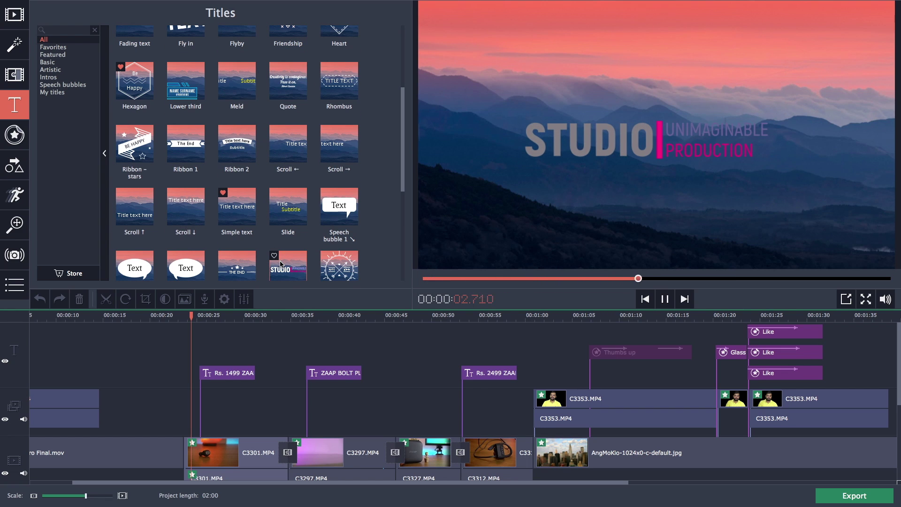
scroll(280, 263, down, 1)
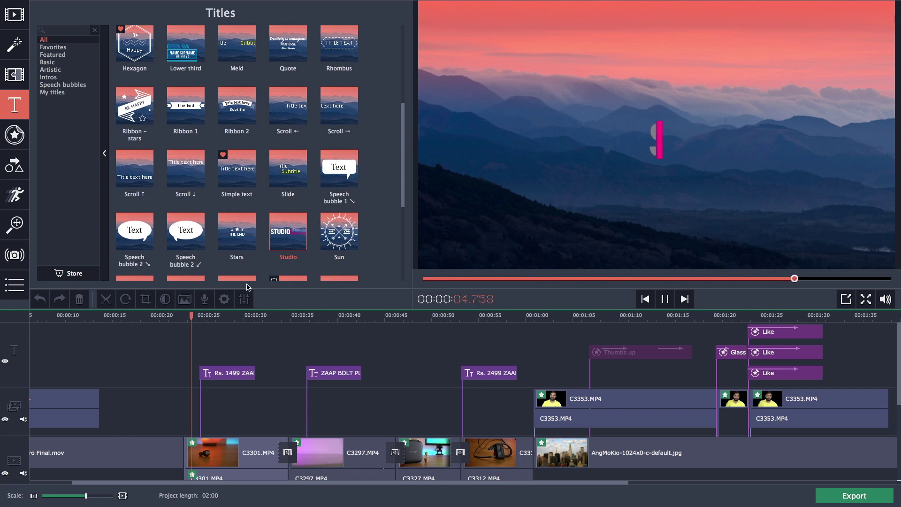
click(202, 317)
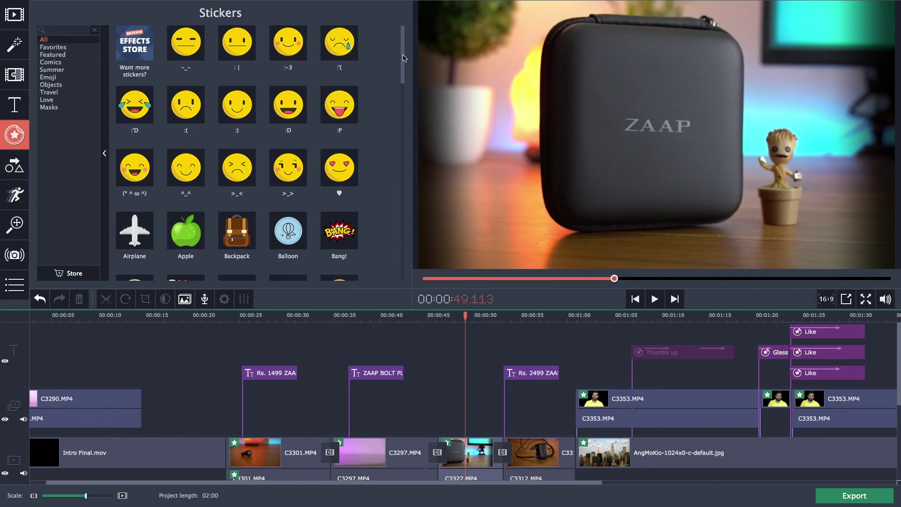
Step: Browse the callouts, previewing the curved arrows, Cross, green arrow and Tapered arrow
drag(402, 58, 404, 133)
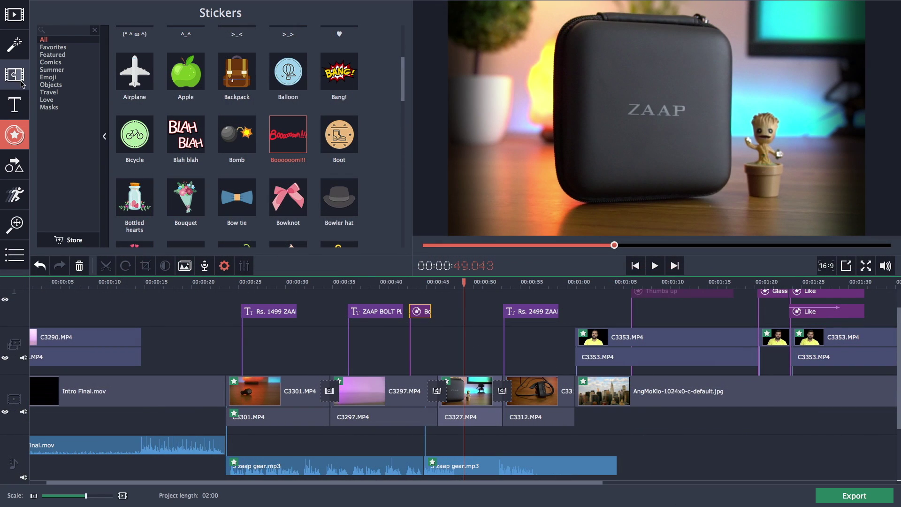
click(22, 163)
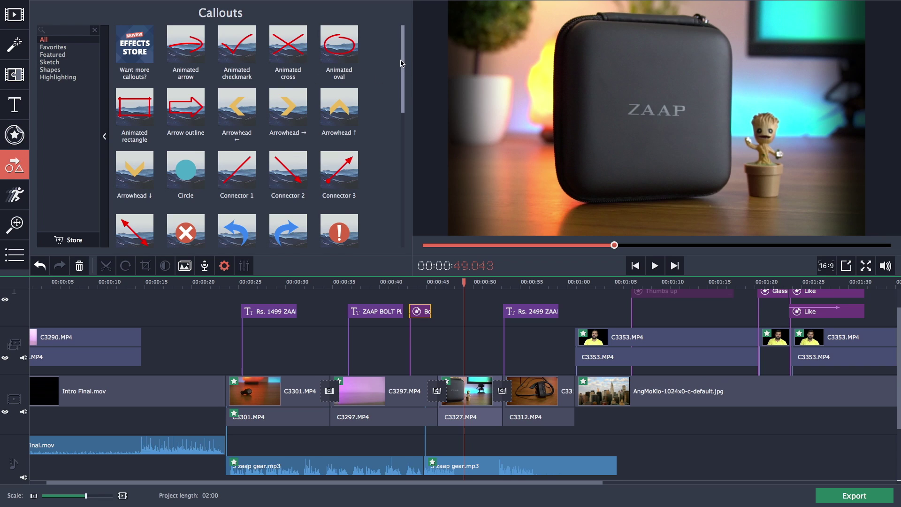
scroll(401, 63, down, 2)
click(279, 193)
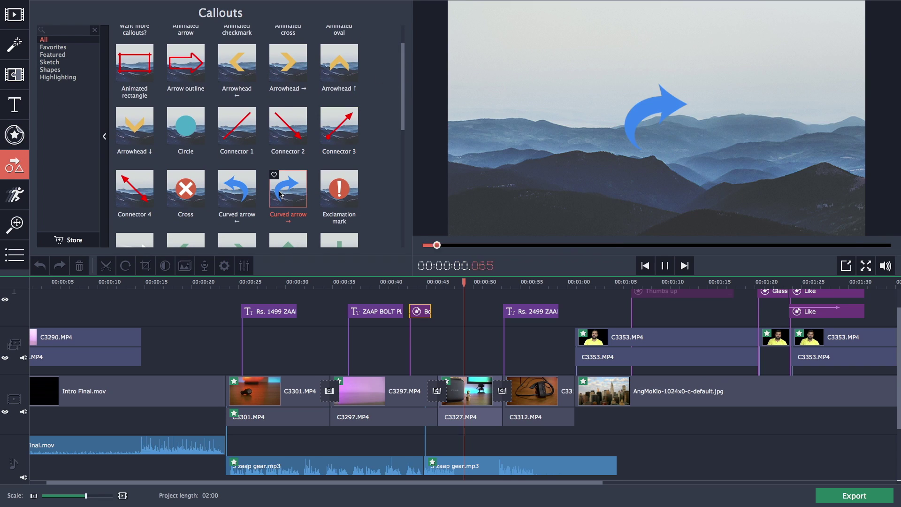
click(185, 190)
click(237, 191)
scroll(237, 190, down, 4)
click(232, 188)
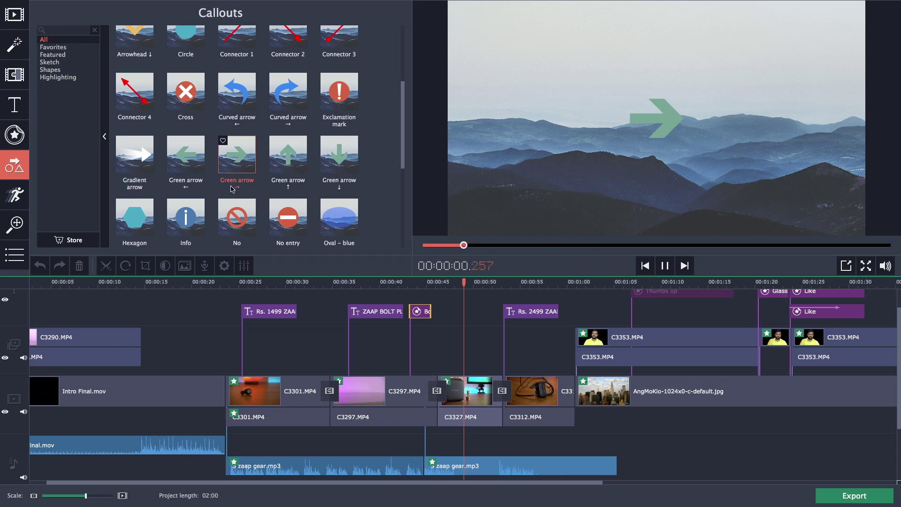
scroll(232, 187, down, 8)
click(288, 206)
Step: Place the Tapered arrow callout on the timeline, aim it at the case, and play to check
drag(288, 207, 446, 315)
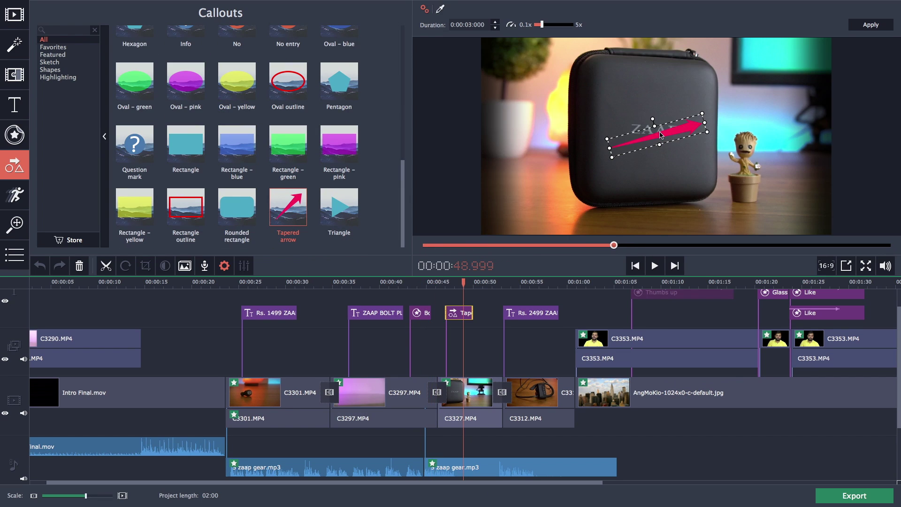
drag(661, 136, 533, 173)
click(441, 283)
key(space)
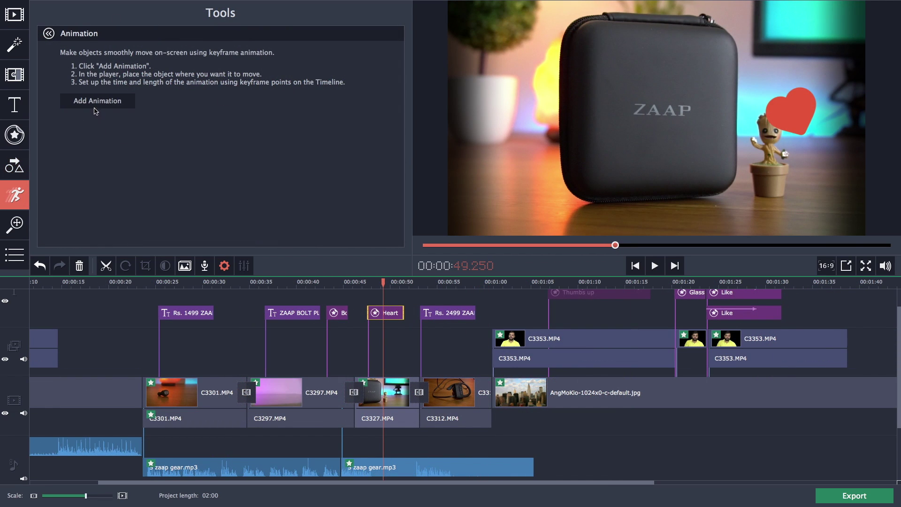
Step: Add a keyframe animation that shrinks the Heart sticker and moves it near the top
click(96, 102)
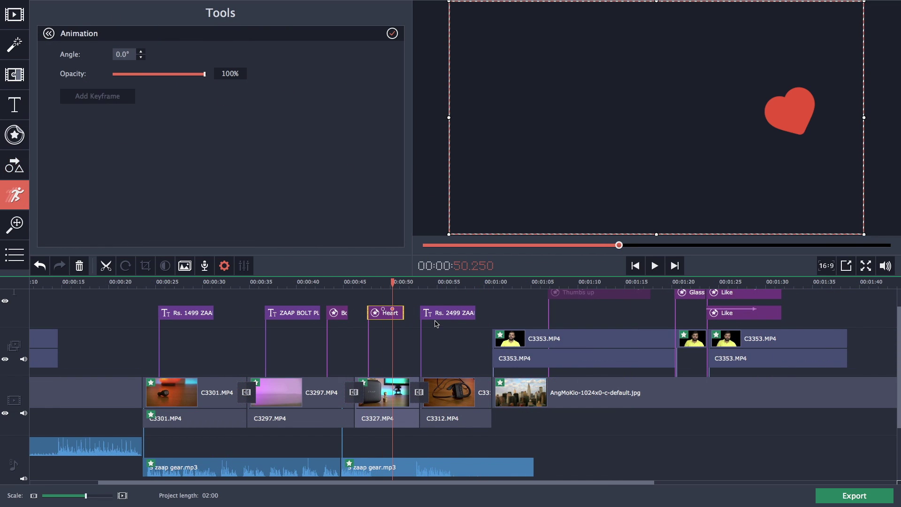
drag(621, 229, 624, 199)
drag(755, 121, 759, 64)
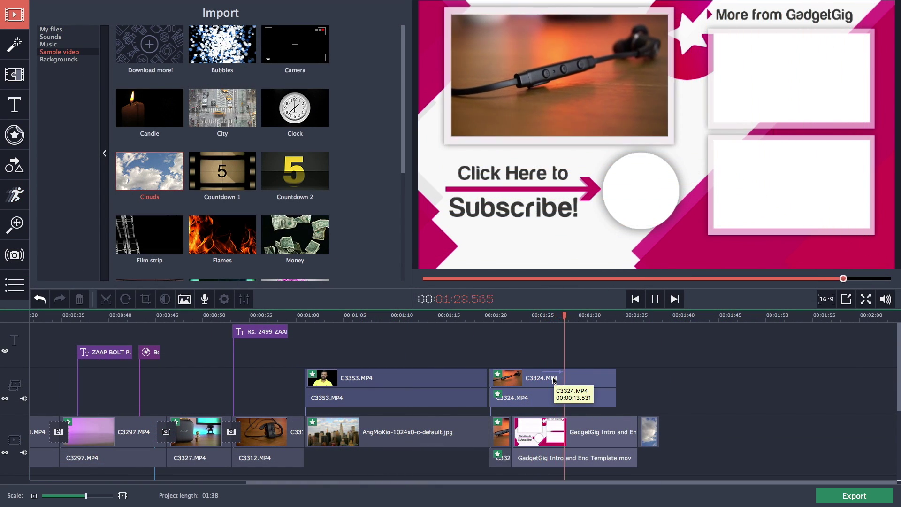
Step: Select the C3324.MP4 clip on the end screen and play from about 1:25 to check it
click(559, 375)
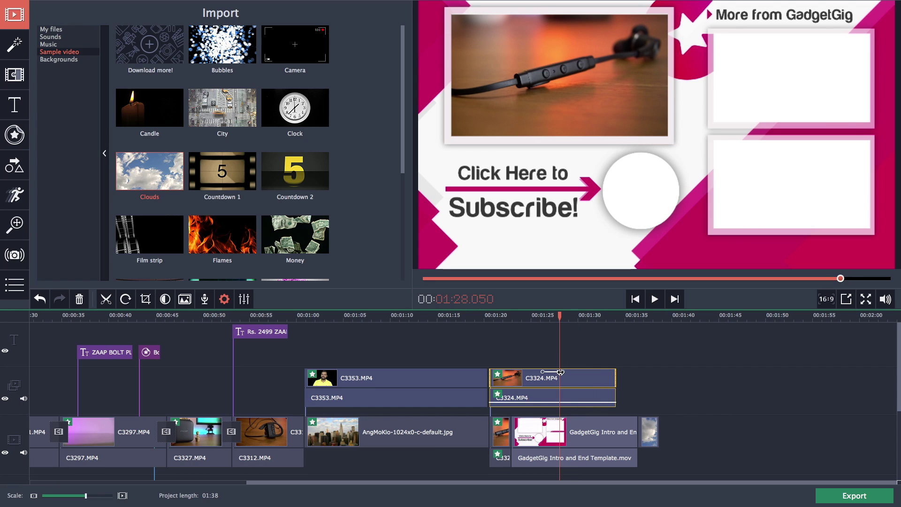
click(532, 318)
key(space)
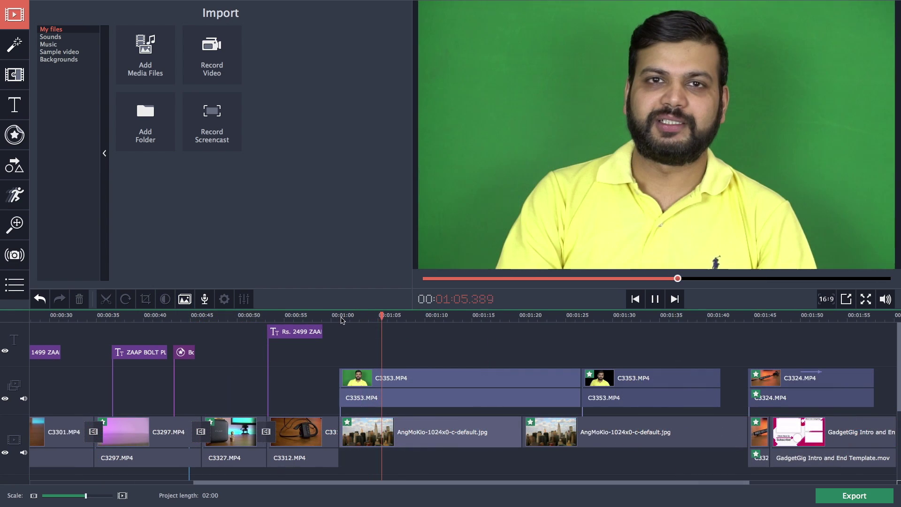
Step: Apply Chroma Key to C3353.MP4, picking the green backdrop with tolerance 50
click(365, 378)
right_click(365, 377)
mouse_move(390, 275)
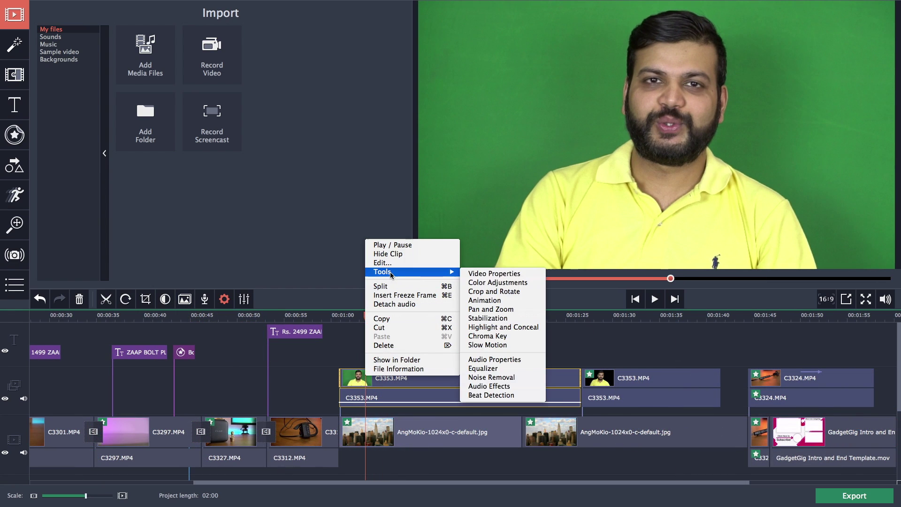
click(488, 336)
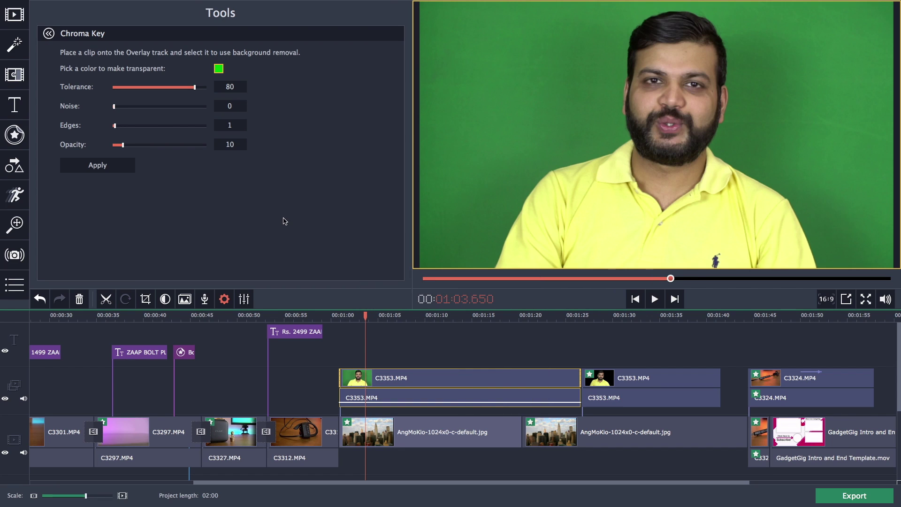
click(219, 68)
click(512, 89)
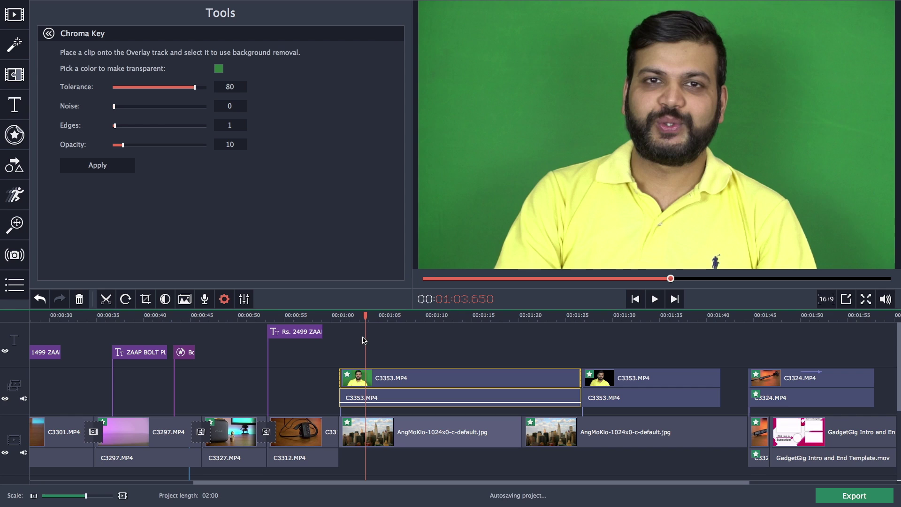
click(164, 87)
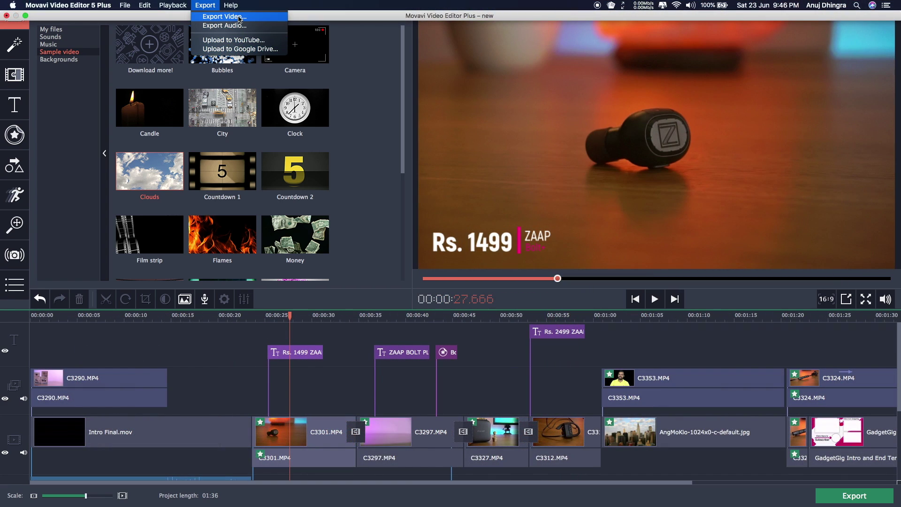
Step: Open Export Video and switch to the Share tab for online upload
click(239, 17)
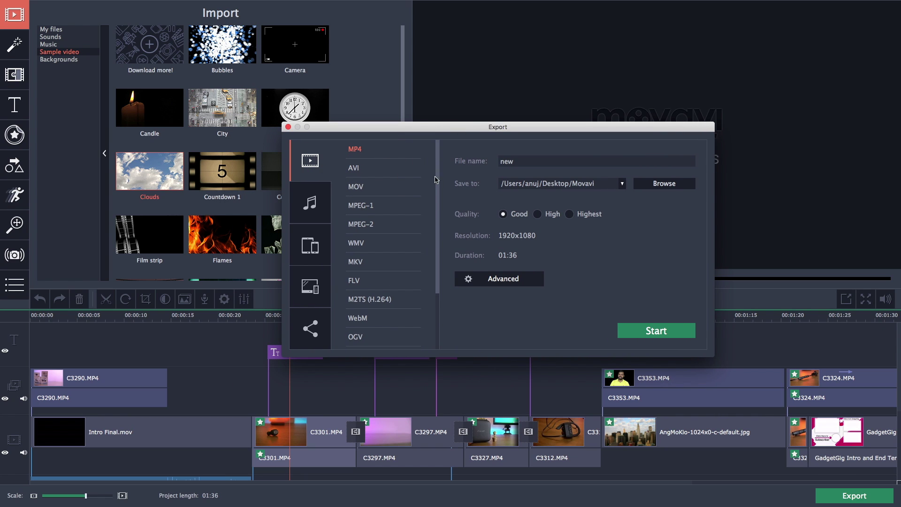
drag(435, 180, 438, 252)
click(310, 328)
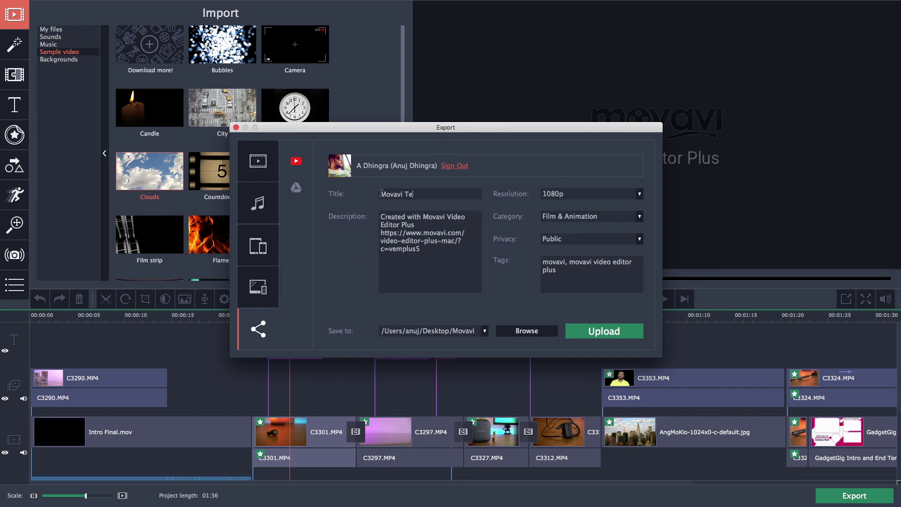
Step: Title the YouTube upload 'Movavi Test File' and replace the default description
text(ile)
click(424, 254)
key(super+a)
text(He)
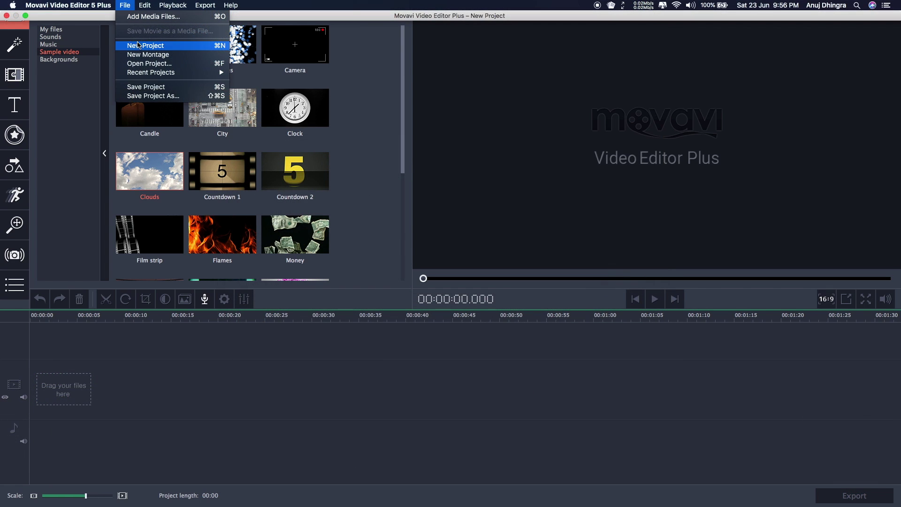
Step: Start a new Easy Mode montage and add the three camera videos
click(137, 45)
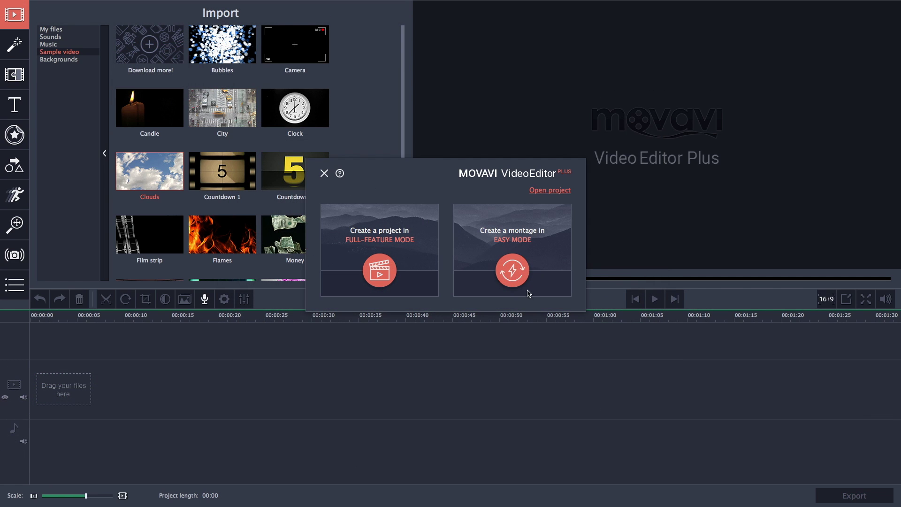
click(525, 283)
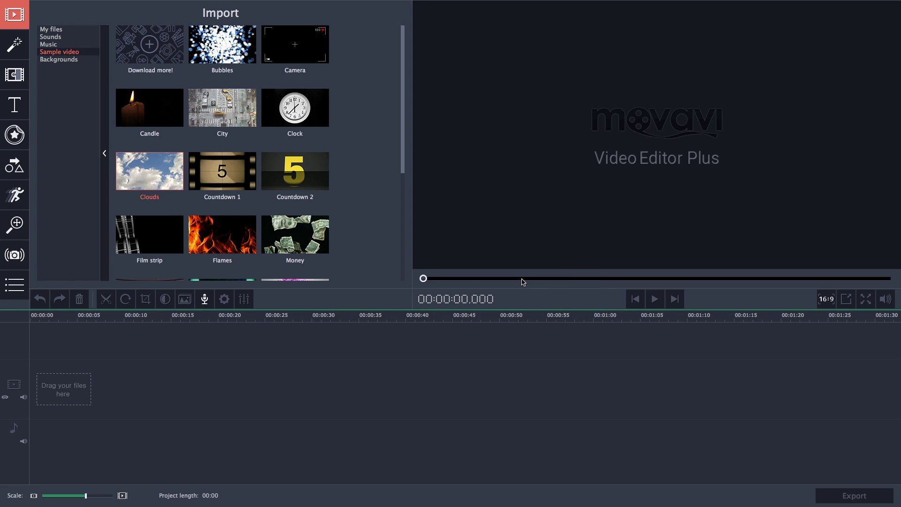
click(282, 141)
shift+click(288, 240)
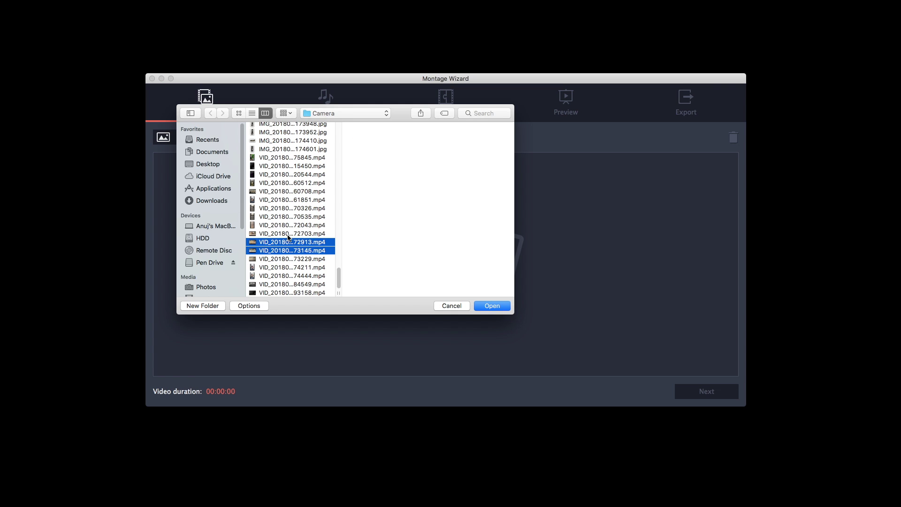
click(490, 306)
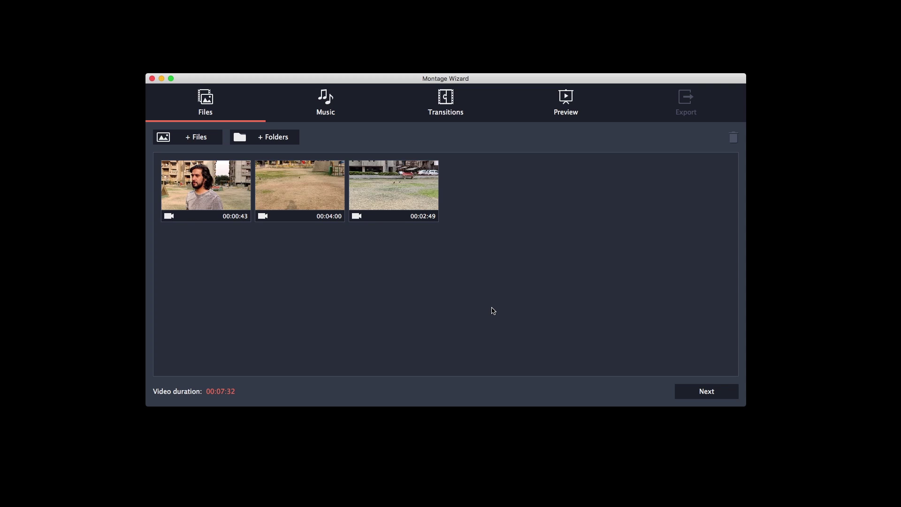
Step: Add Bright Future from the Travel music category, then continue past Transitions to Preview
click(316, 112)
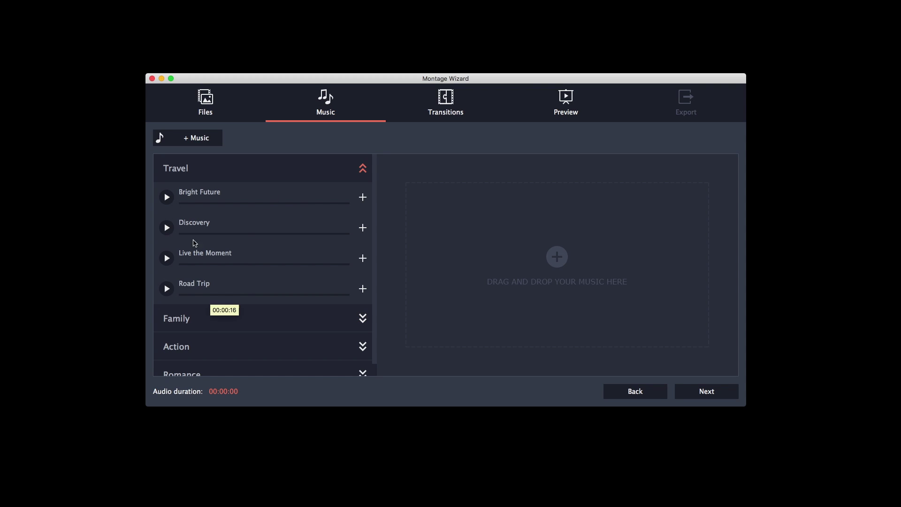
scroll(279, 250, down, 1)
click(249, 311)
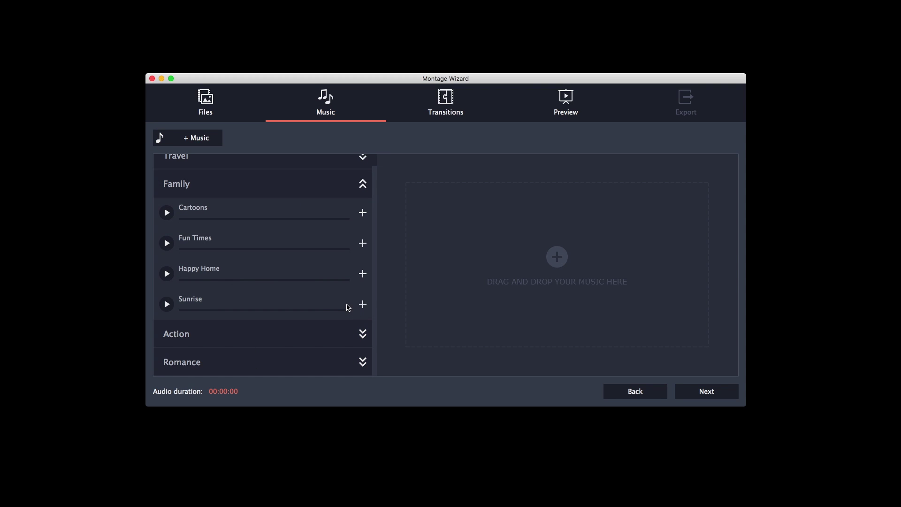
click(363, 333)
click(363, 362)
scroll(207, 210, up, 1)
click(201, 168)
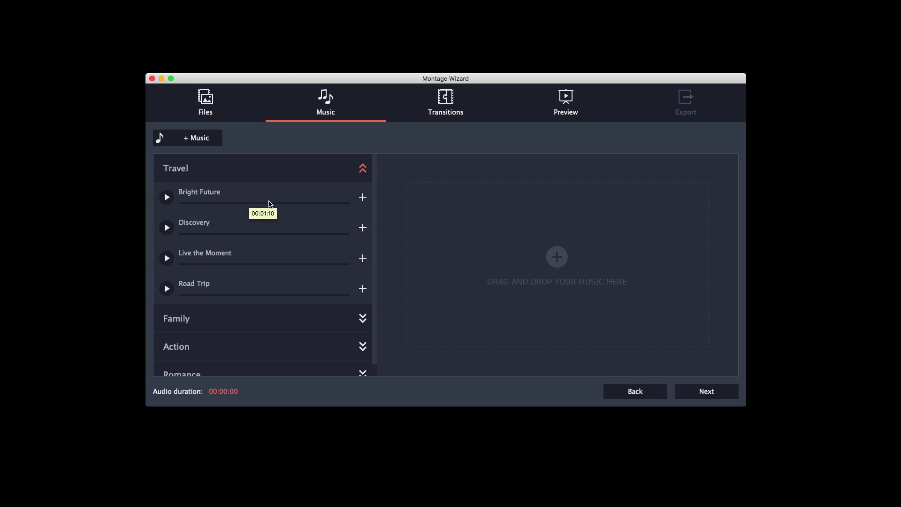
click(363, 197)
click(704, 390)
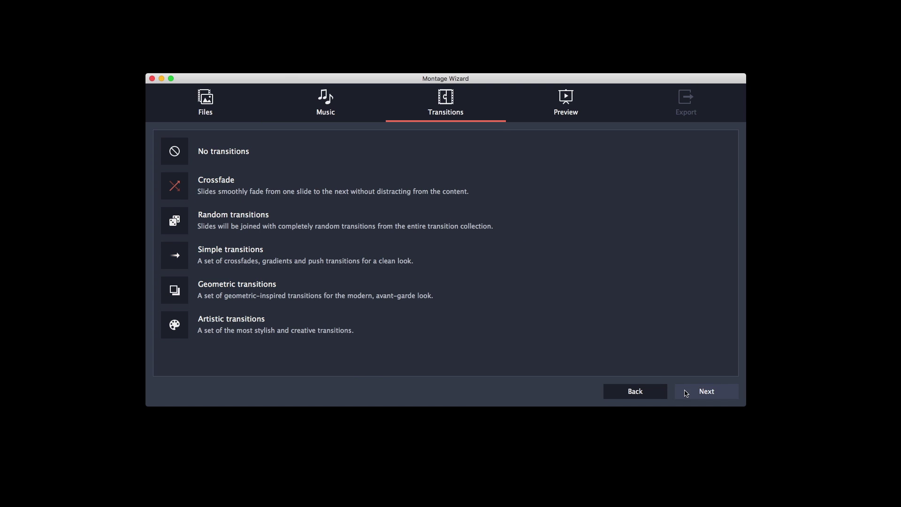
click(685, 391)
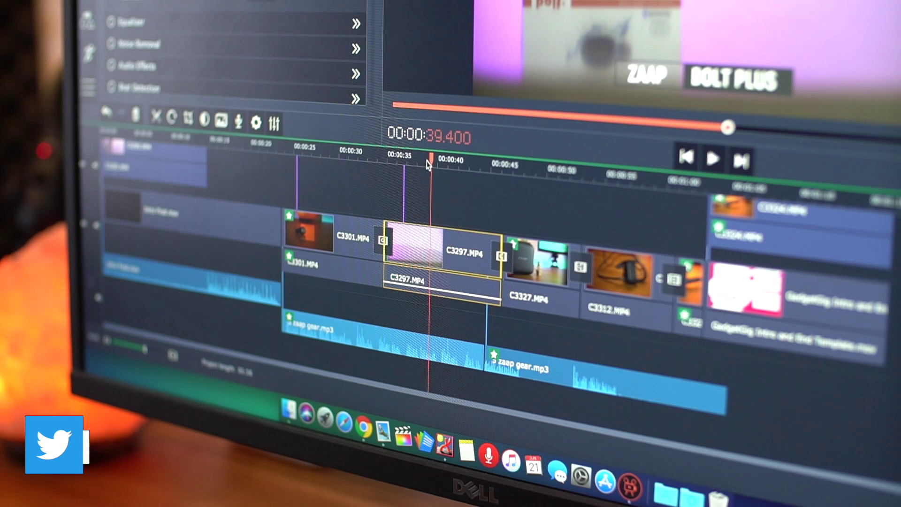
Step: Drop the Gradient ↓ transition onto the clip junction near C3297.MP4
drag(391, 161, 410, 157)
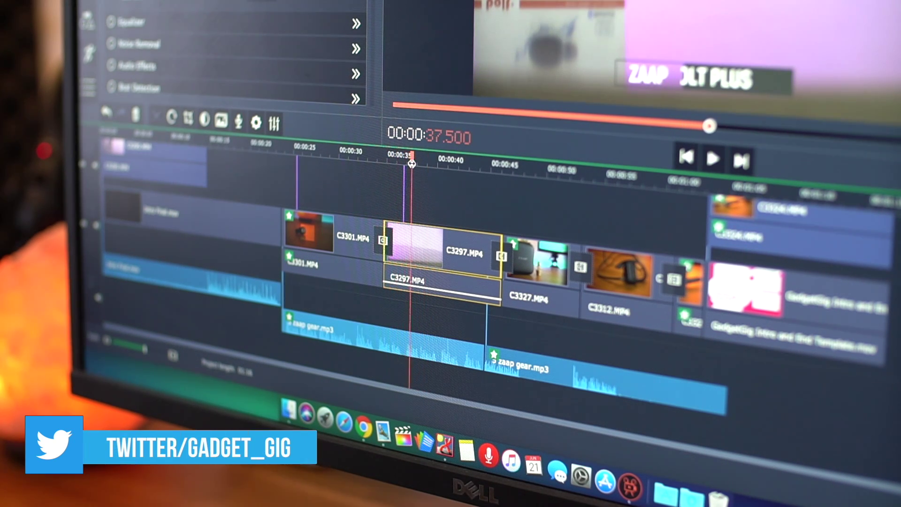
right_click(419, 246)
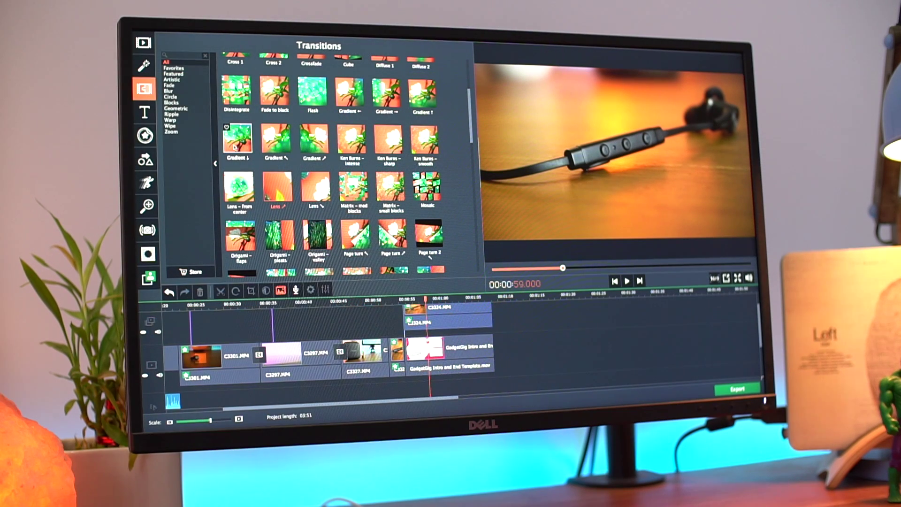
click(236, 141)
drag(236, 141, 396, 357)
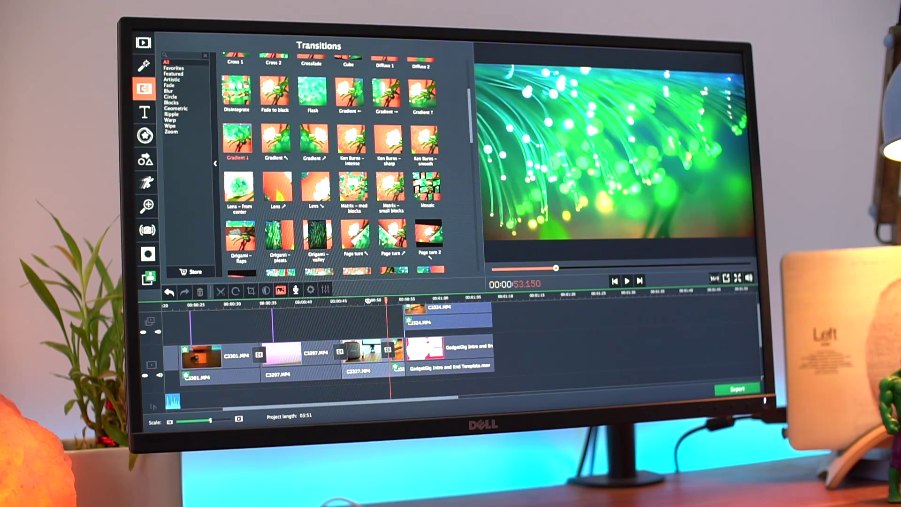